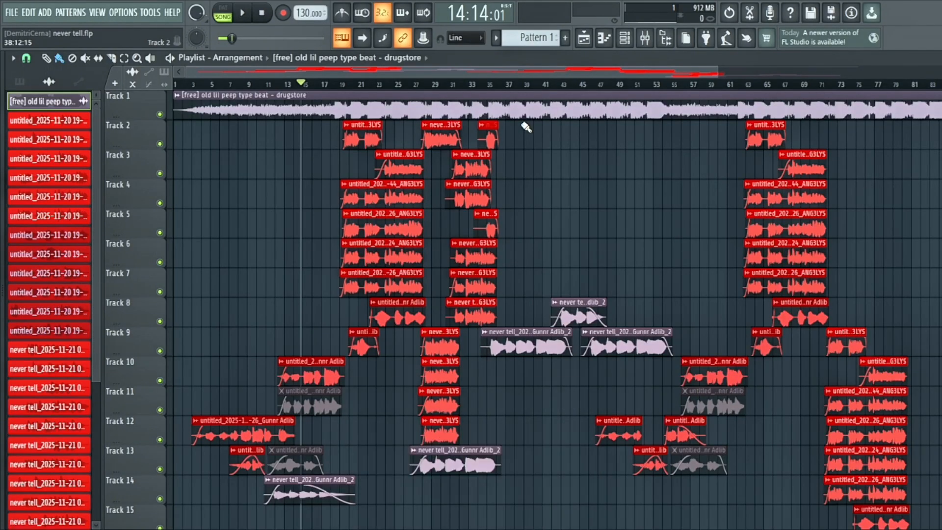
Step: Play the arrangement while muting and unmuting the beat on Track 1, leave the beat muted, and stop playback
key(space)
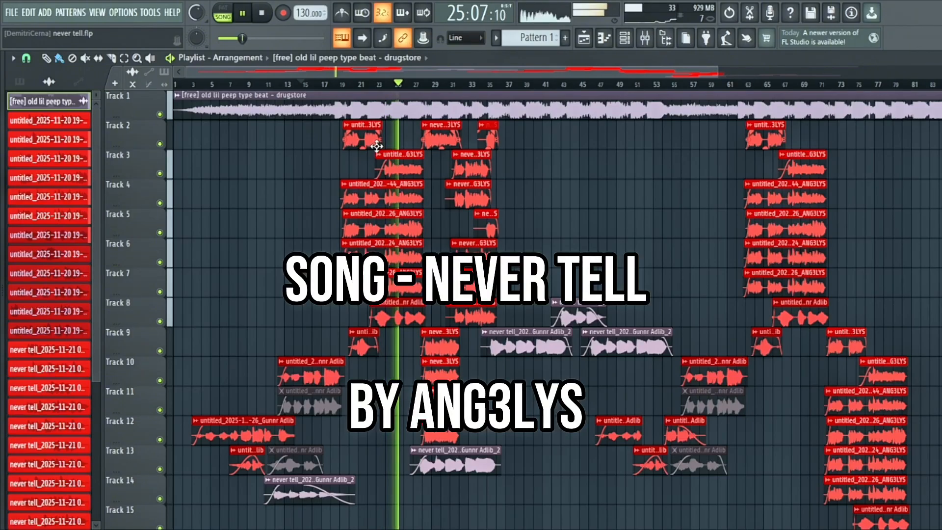
click(160, 115)
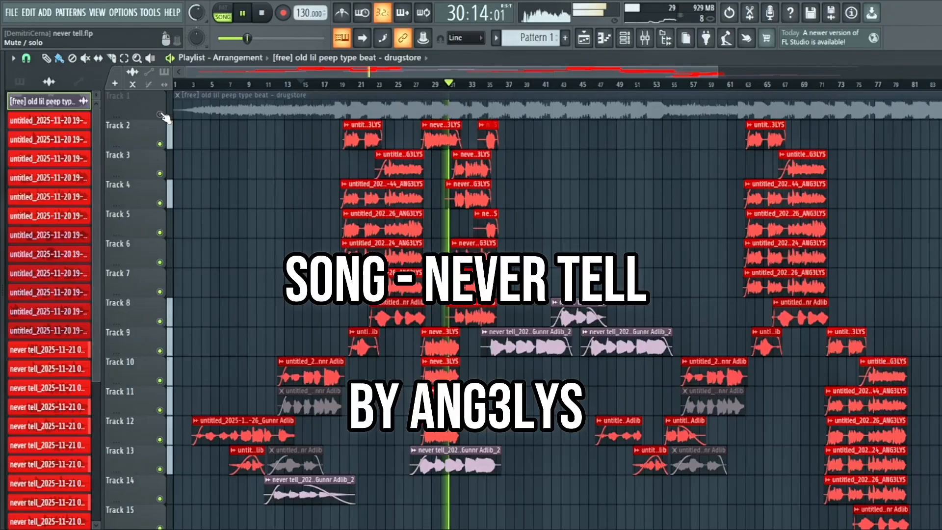
click(161, 114)
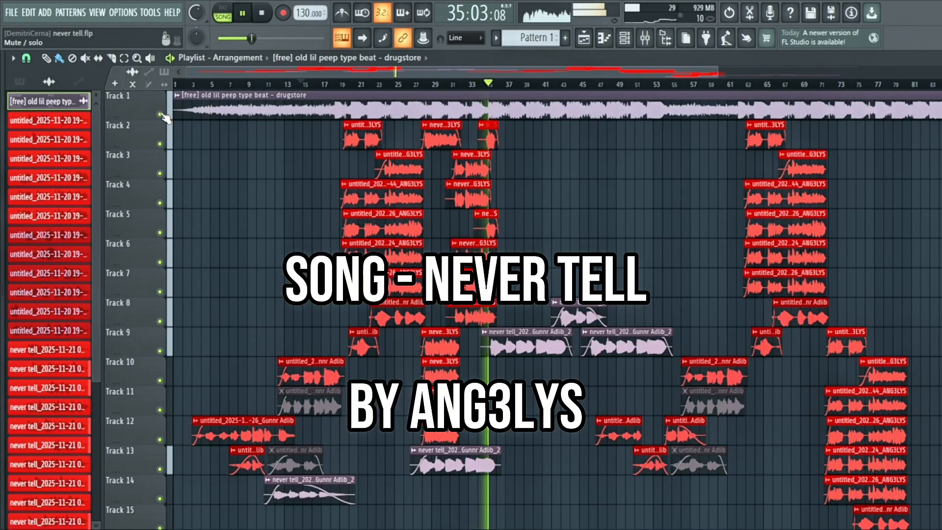
click(160, 114)
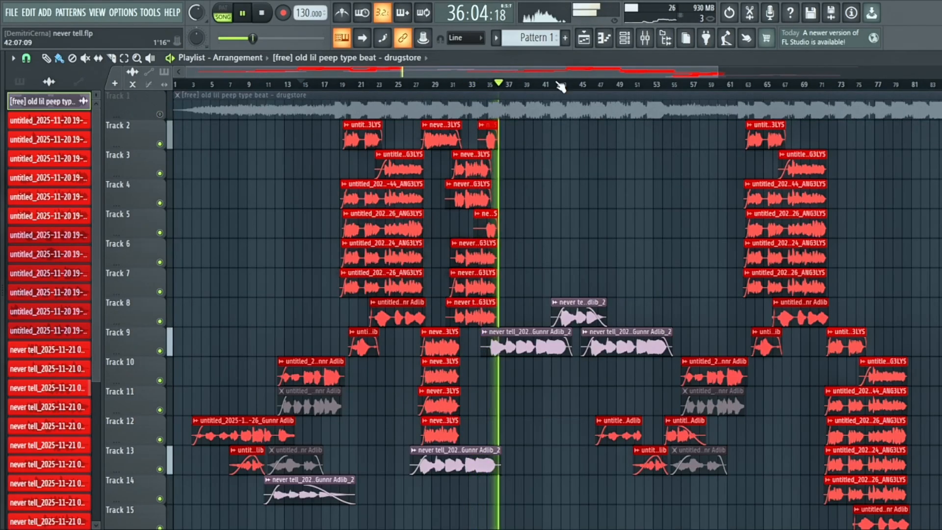
key(space)
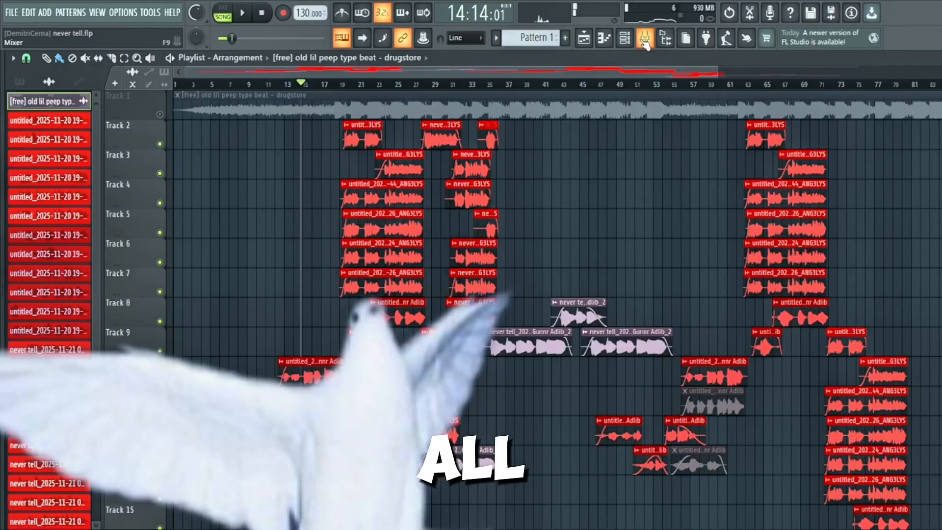
Step: Open the mixer and examine the Auto-Tune Artist settings on the main vocal's insert 2
click(644, 42)
drag(435, 187, 605, 160)
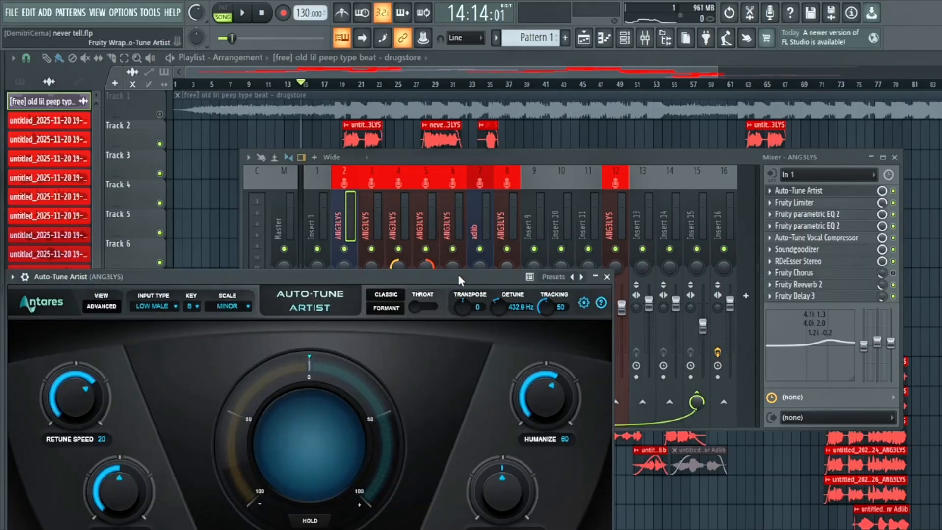
drag(459, 277, 653, 132)
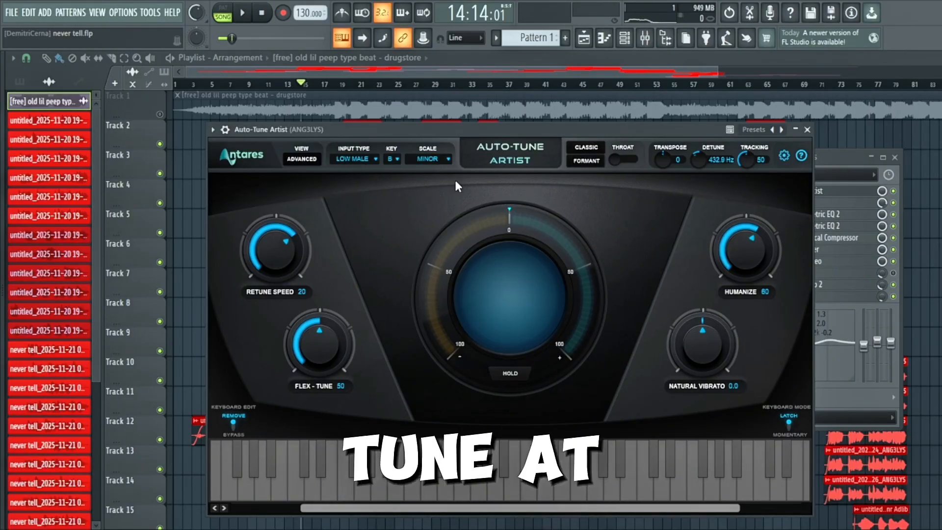
click(807, 129)
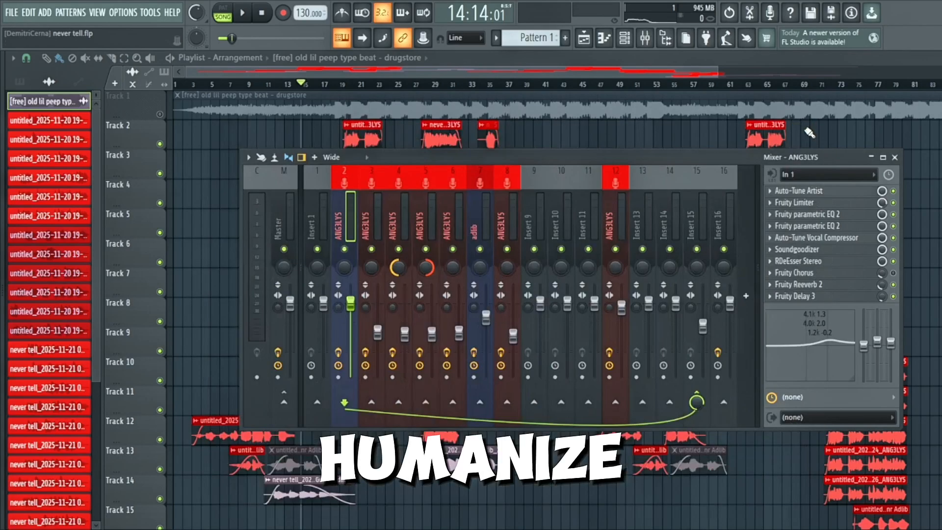
Step: Examine the Fruity Limiter settings in the main vocal's effect chain and close the plugin window
click(794, 205)
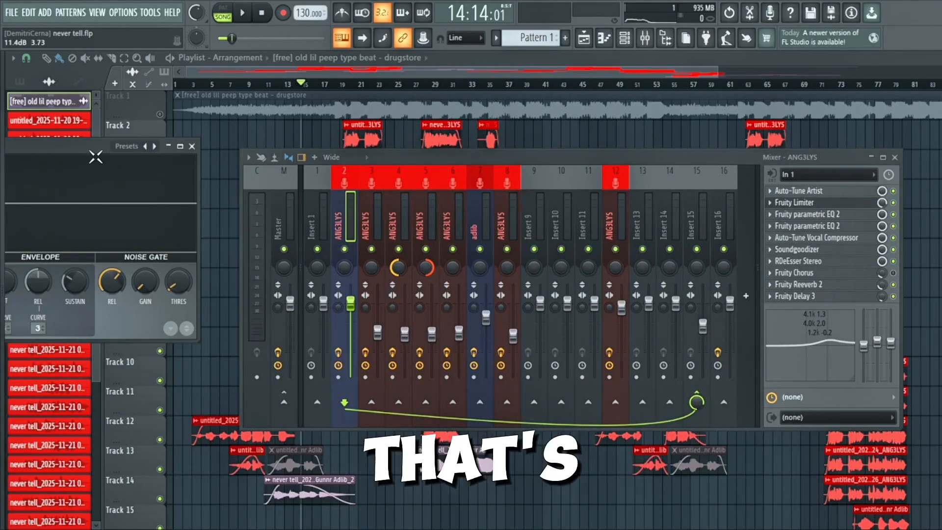
drag(91, 152, 508, 181)
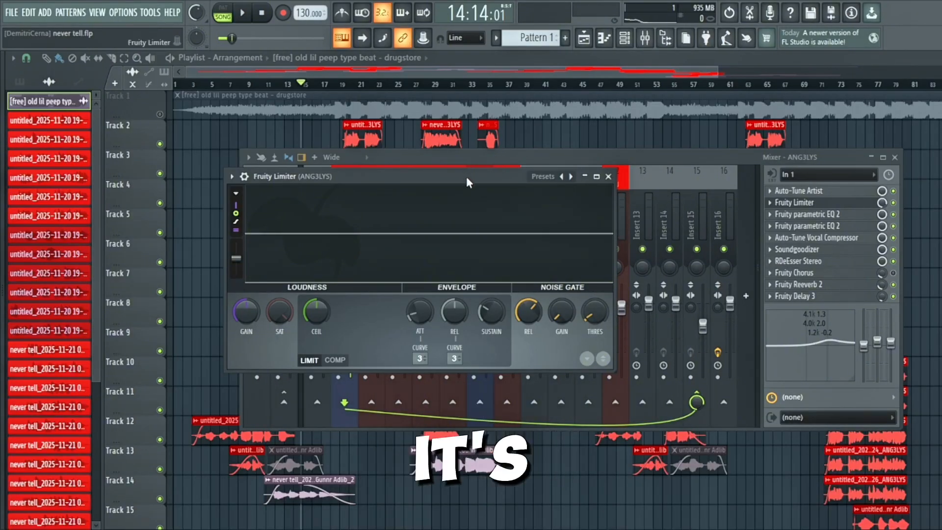
click(609, 177)
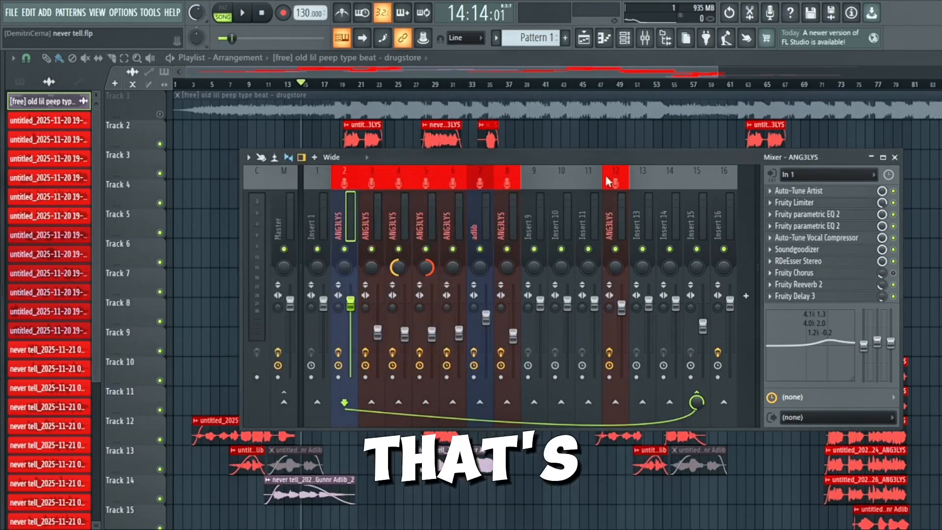
Step: Examine the curves of the two Fruity parametric EQ 2 plugins in the main vocal's effect chain
click(816, 220)
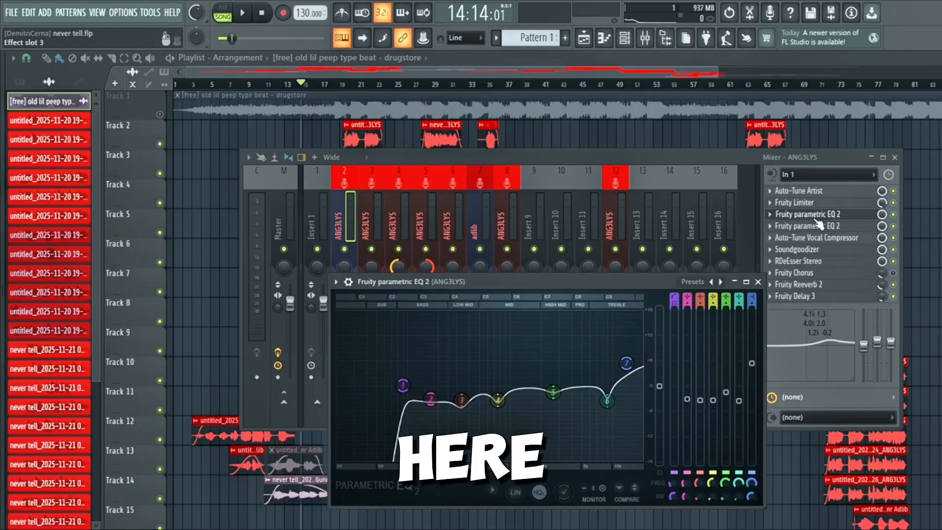
click(818, 227)
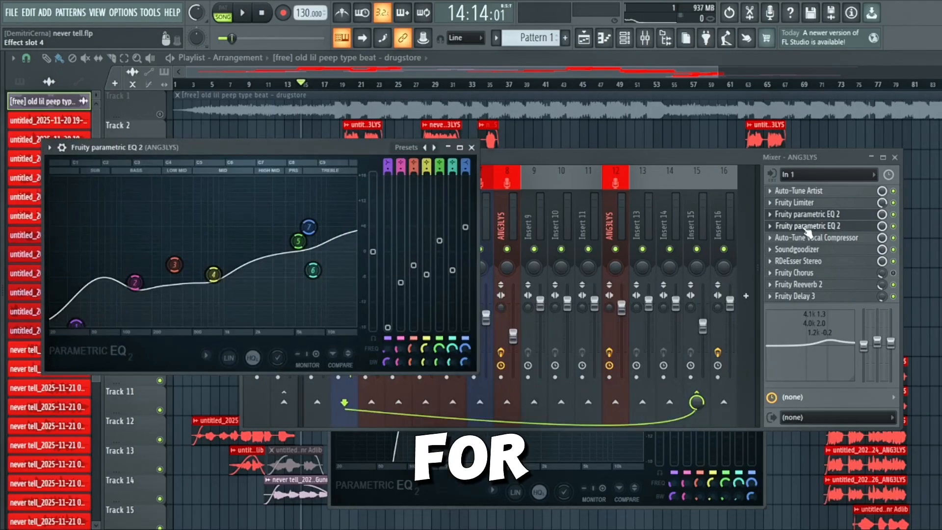
click(471, 147)
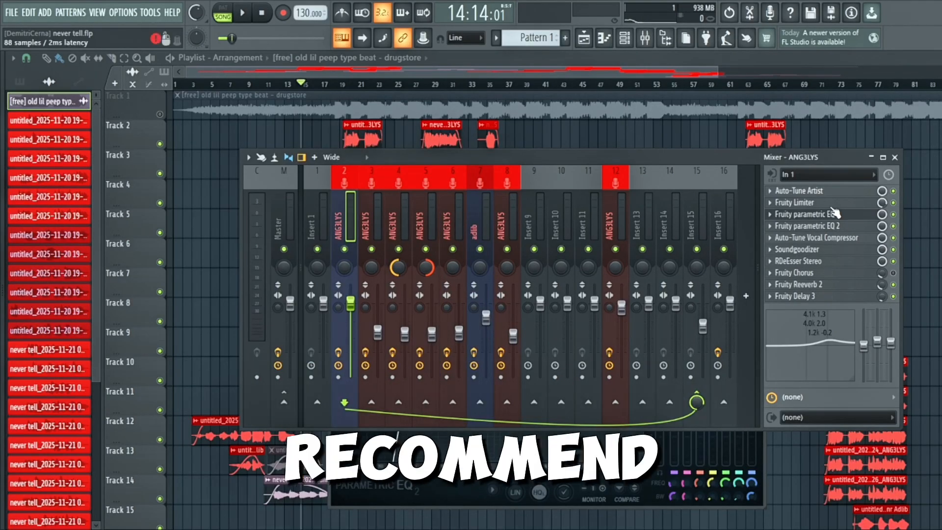
Step: Examine both compressor stages of the Auto-Tune Vocal Compressor on the main vocal and close the plugin window
click(823, 239)
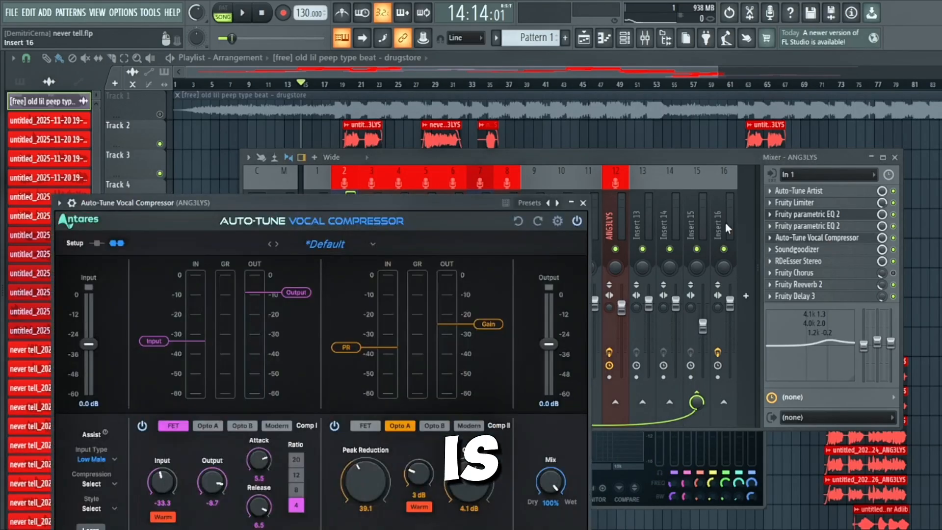
drag(482, 174, 531, 127)
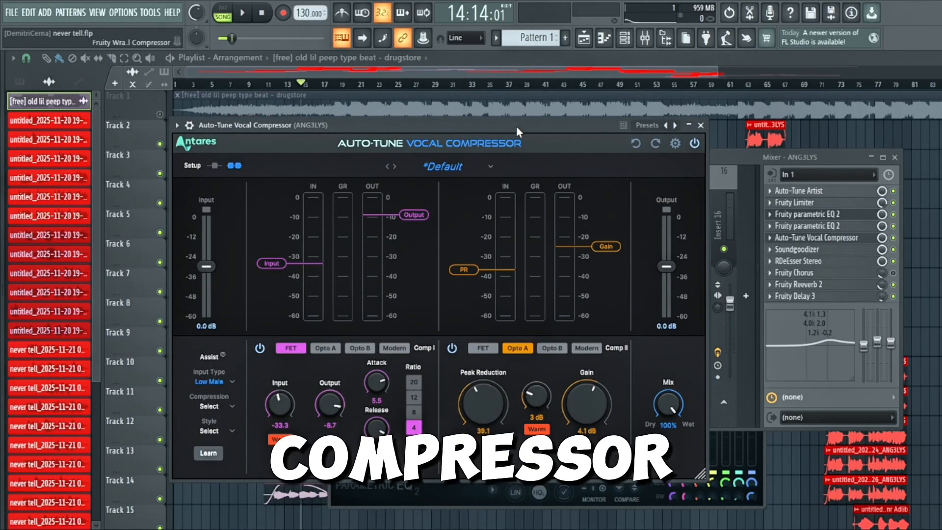
drag(485, 131, 525, 128)
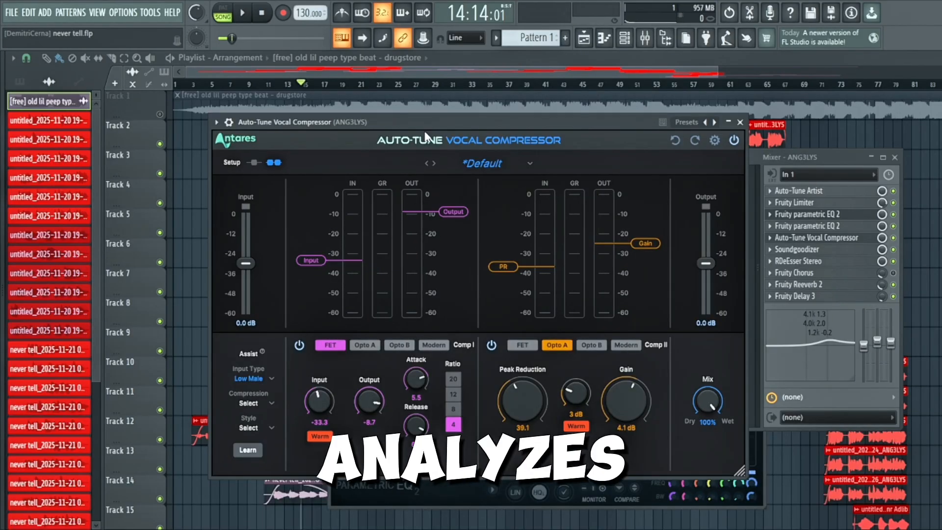
drag(417, 122, 401, 127)
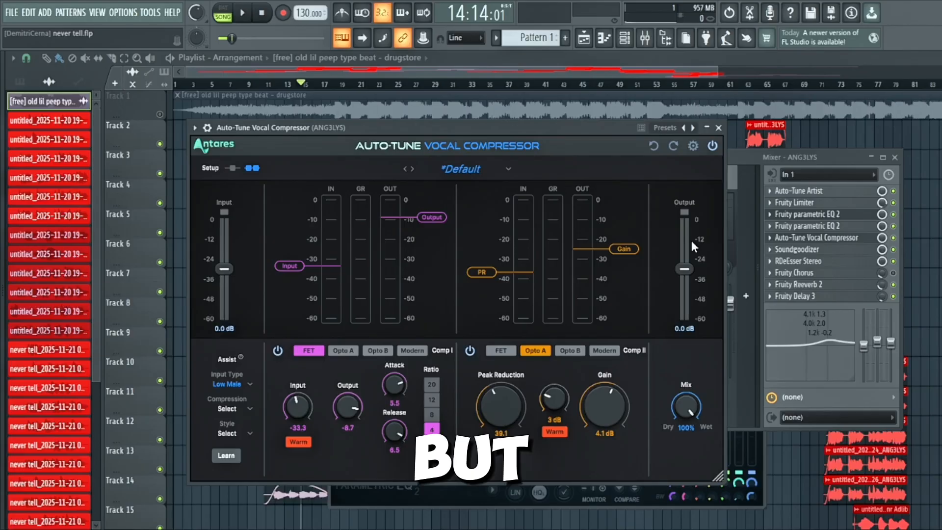
click(719, 128)
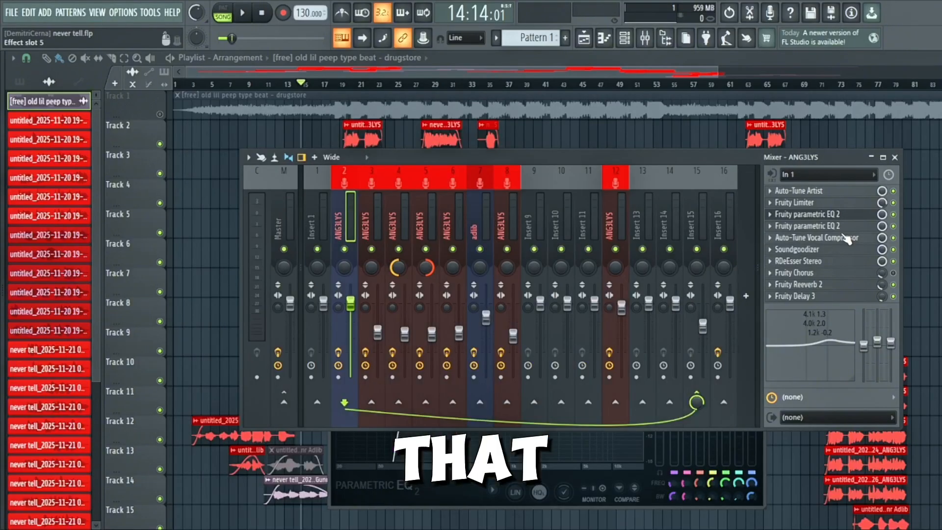
Step: Examine the Soundgoodizer's mode and amount on the main vocal and close the plugin window
click(803, 250)
drag(278, 135, 390, 108)
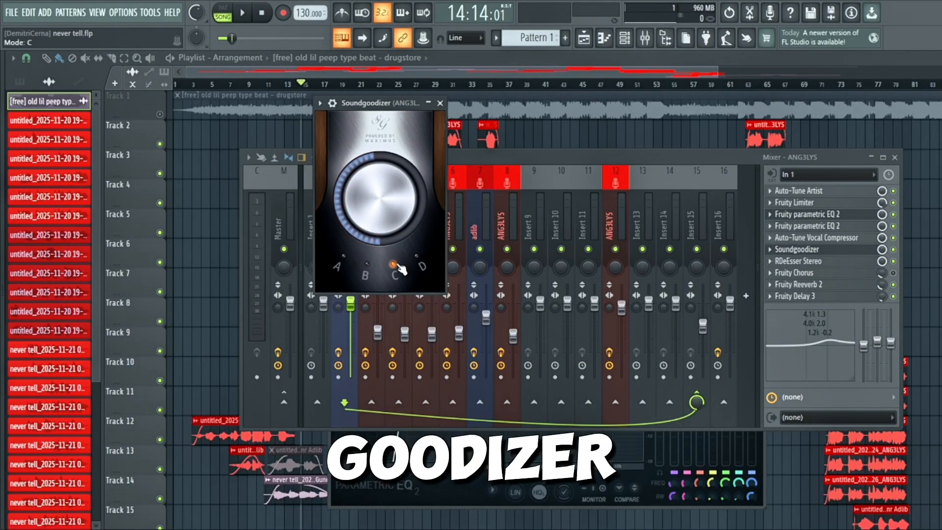
click(440, 103)
Step: Examine the RDeEsser Stereo band settings on the main vocal and close the plugin window
click(805, 261)
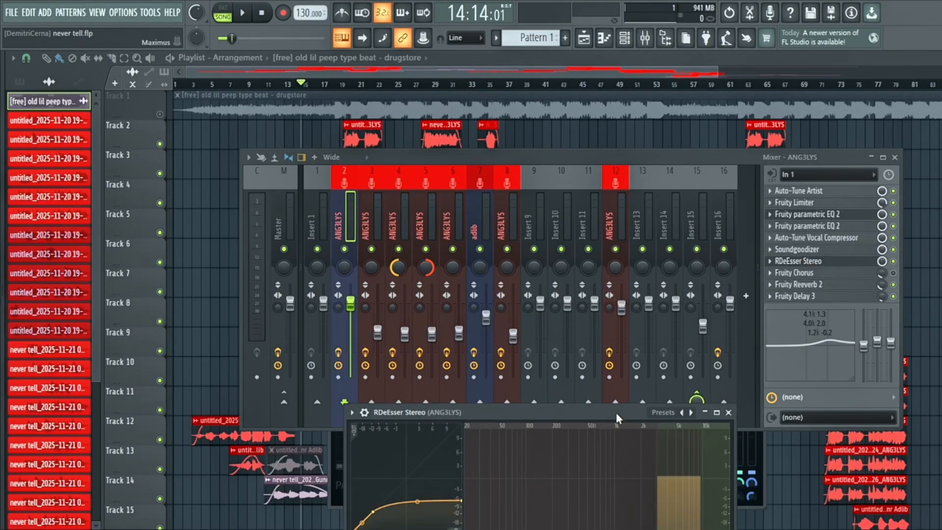
drag(616, 413, 543, 171)
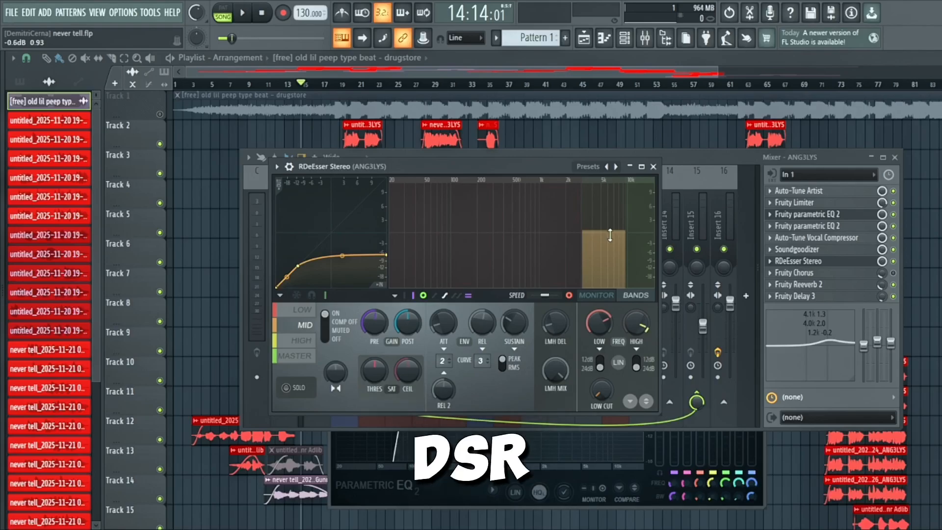
click(654, 167)
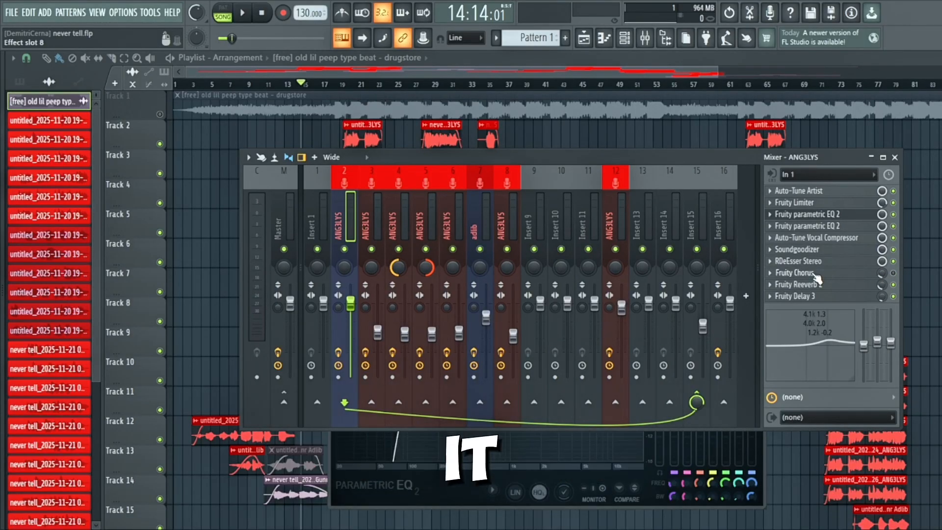
Step: Examine the Fruity Reeverb 2 settings on the main vocal and close the plugin window
click(829, 287)
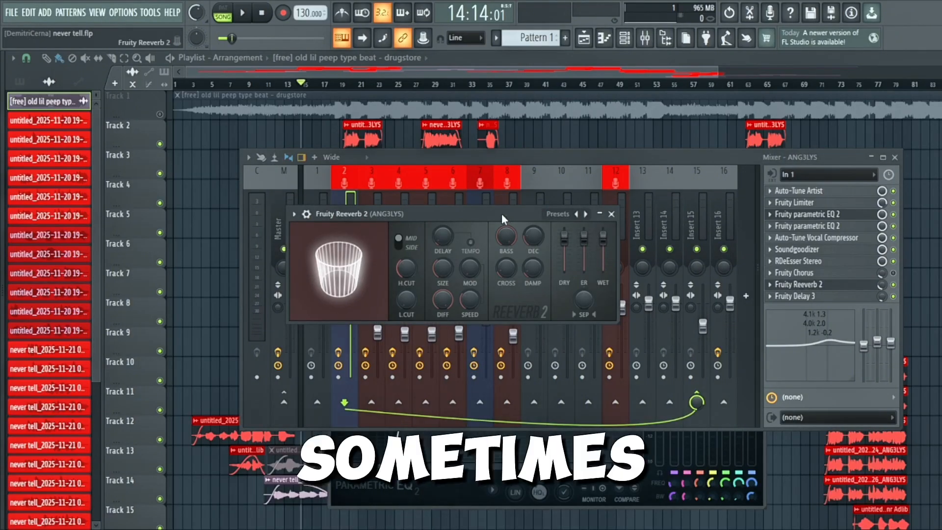
drag(500, 212, 519, 196)
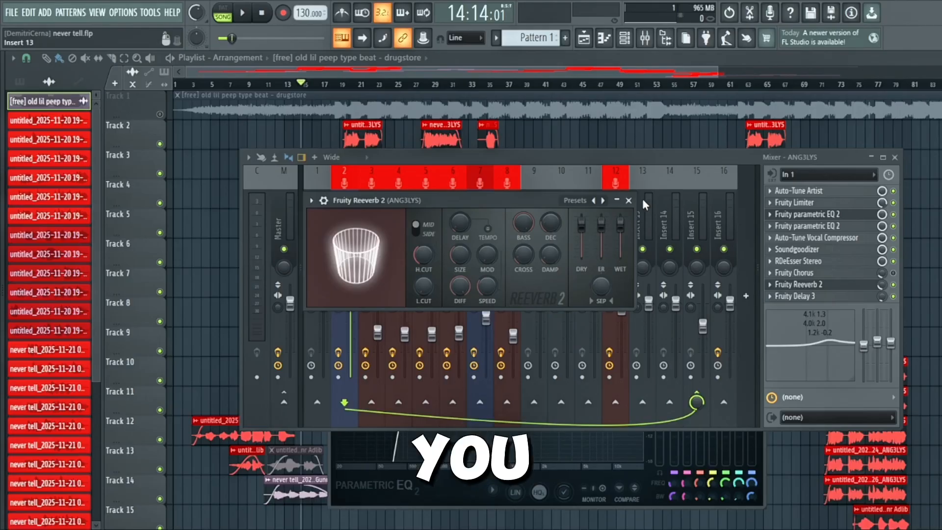
click(629, 200)
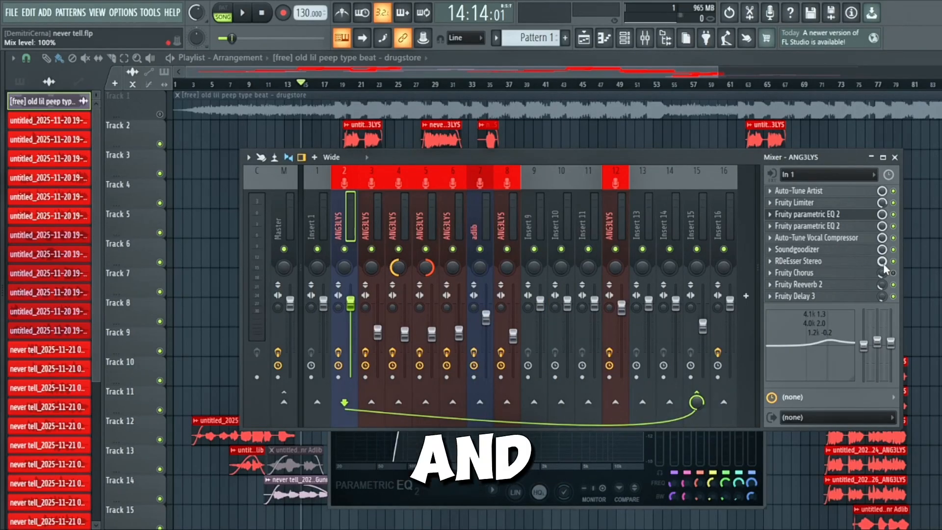
Step: Examine the Fruity Delay 3 settings on the main vocal and close the plugin window
click(808, 296)
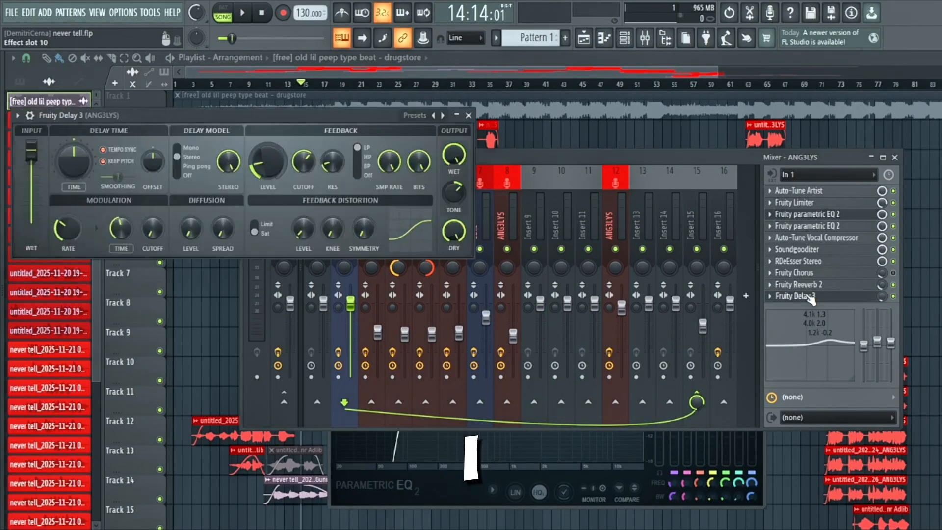
drag(389, 118, 625, 201)
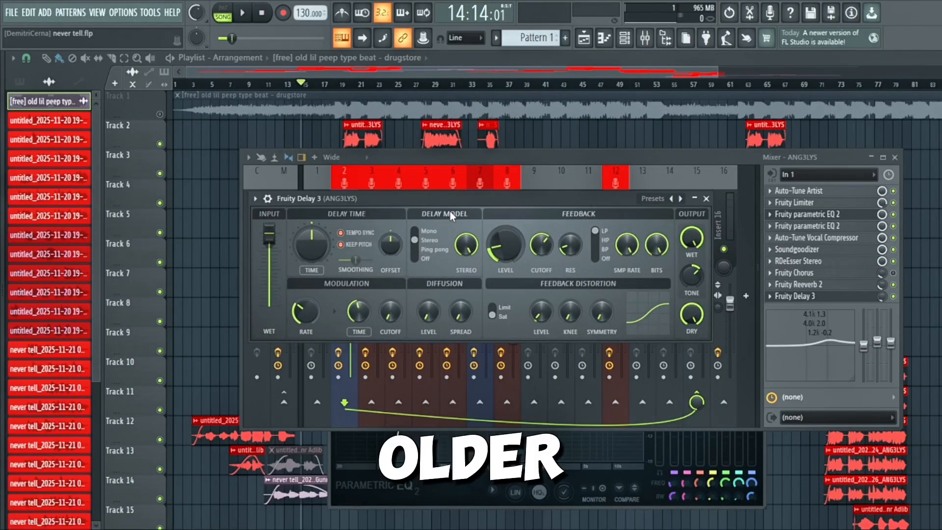
click(706, 198)
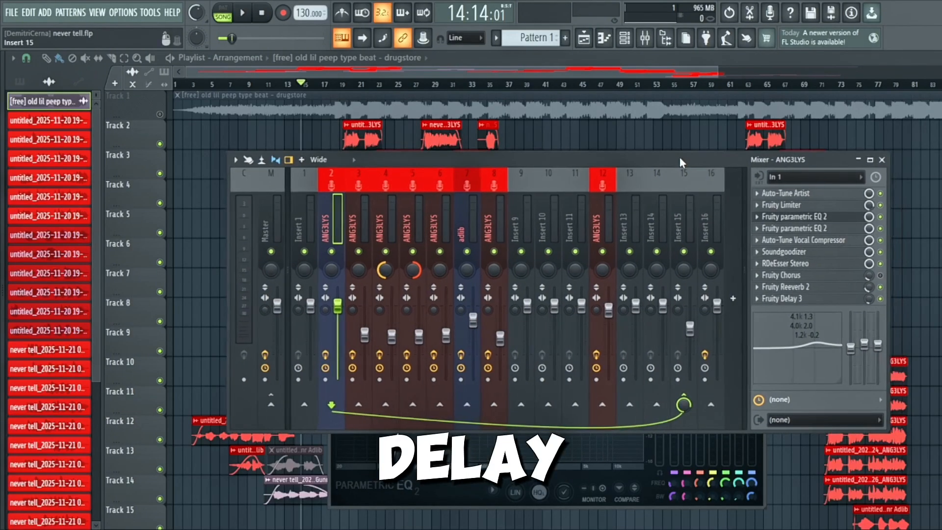
Step: Reposition the mixer, view the effect chain on insert 8, and return to the main vocal on insert 2
drag(693, 155, 671, 163)
click(485, 202)
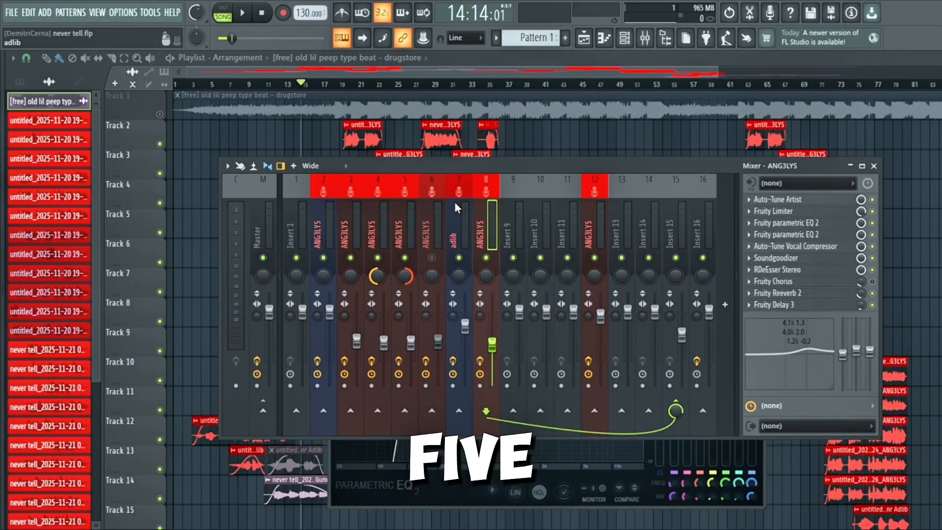
click(328, 195)
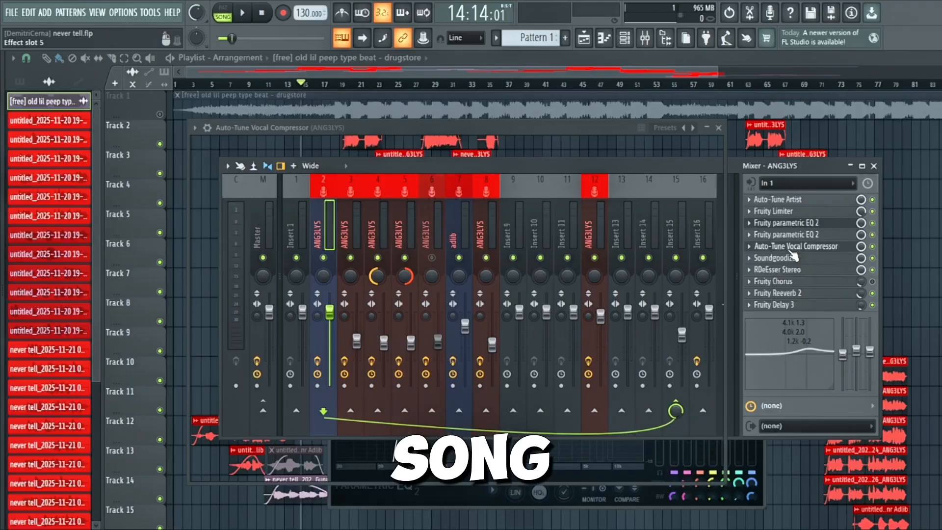
Step: Reopen the main vocal's Auto-Tune Vocal Compressor, look over its settings, and close it again
click(795, 246)
drag(477, 128, 527, 154)
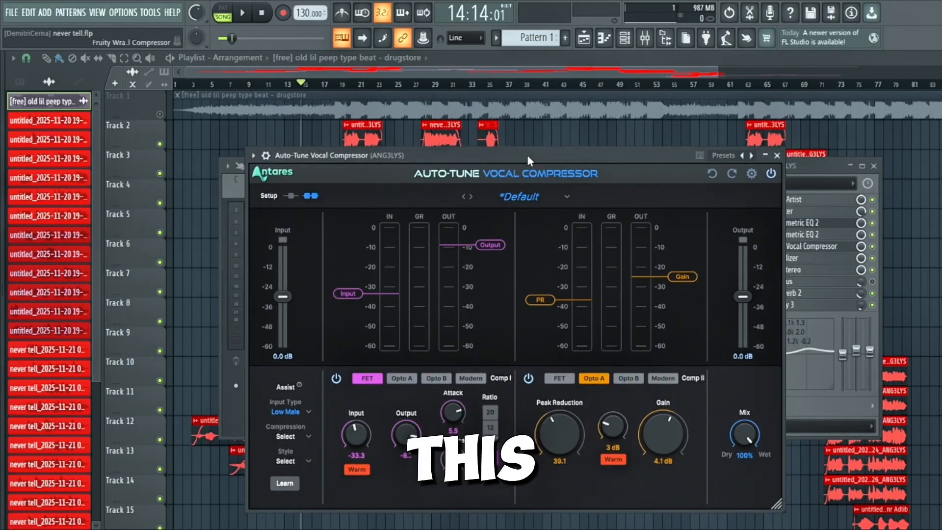
click(778, 155)
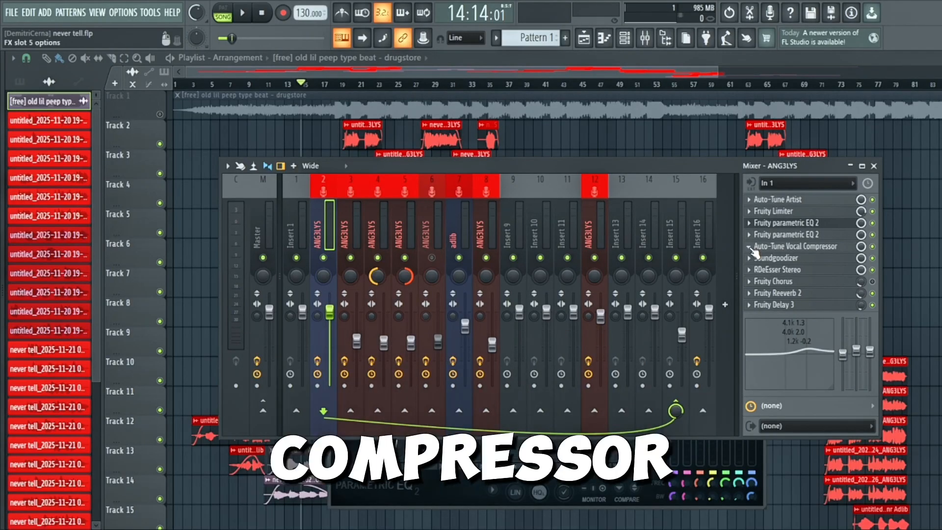
Step: Solo Track 2, place the playhead at the start of its first vocal clip near bar 19, and reopen the mixer
right_click(160, 146)
click(344, 87)
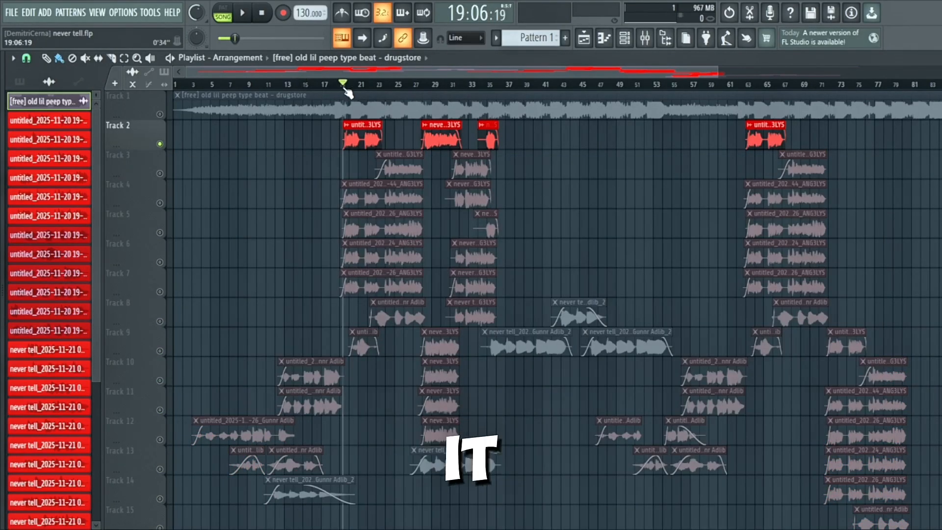
click(646, 39)
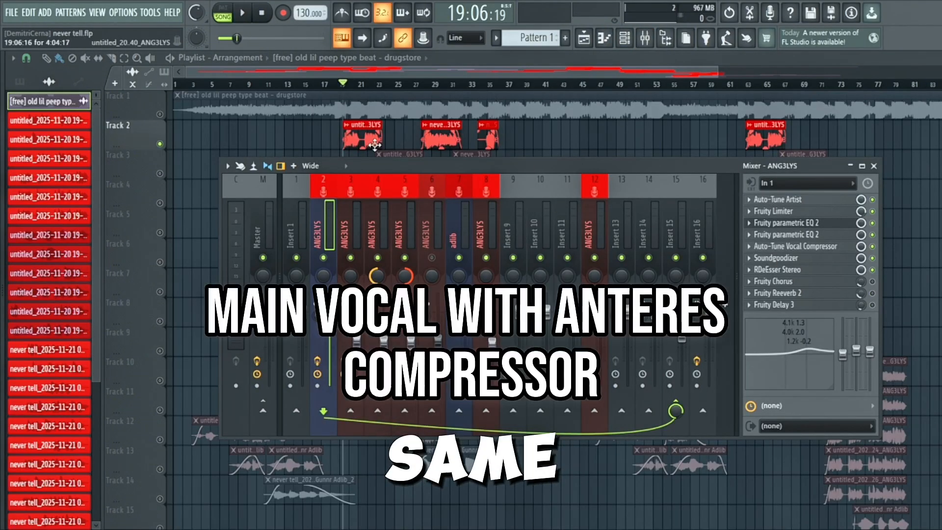
Step: Play the soloed main vocal with the Auto-Tune Vocal Compressor enabled, and stop playback
key(space)
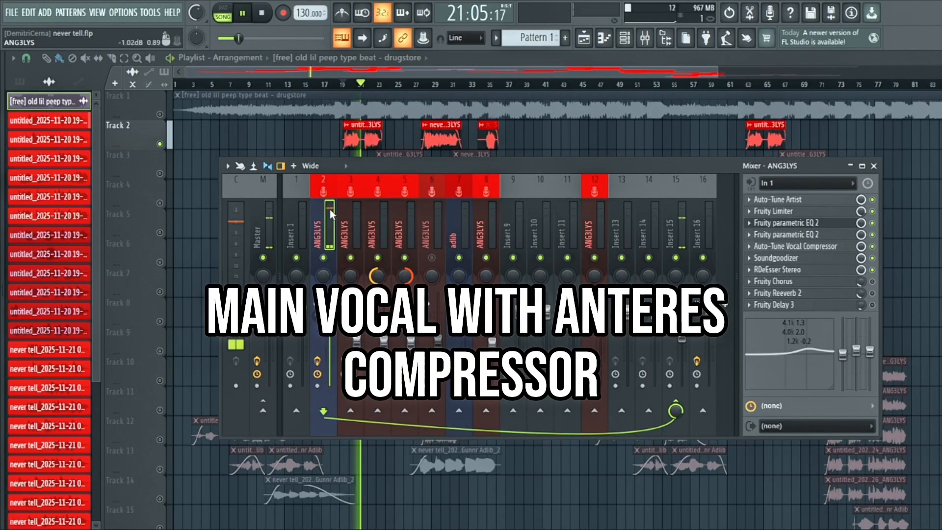
key(space)
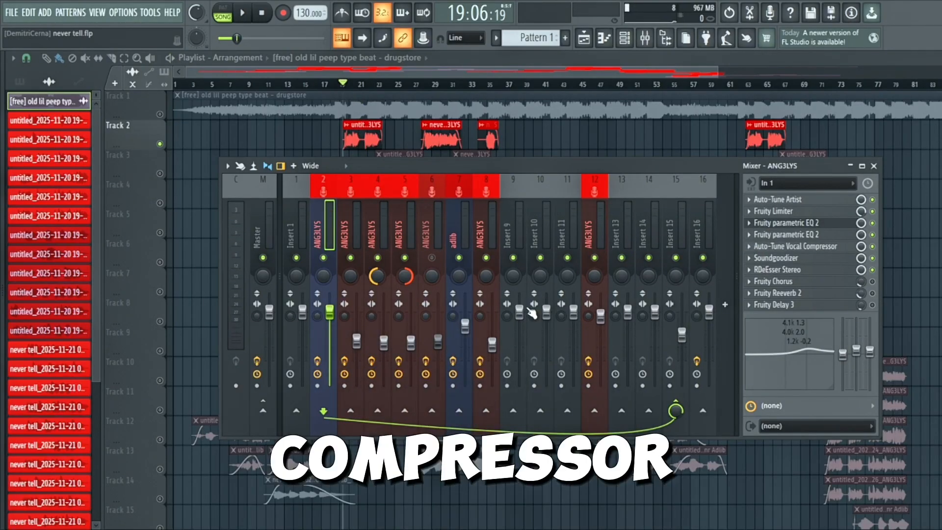
Step: Select mixer insert 12, examine its Fruity Compressor settings, and close the plugin window
click(591, 196)
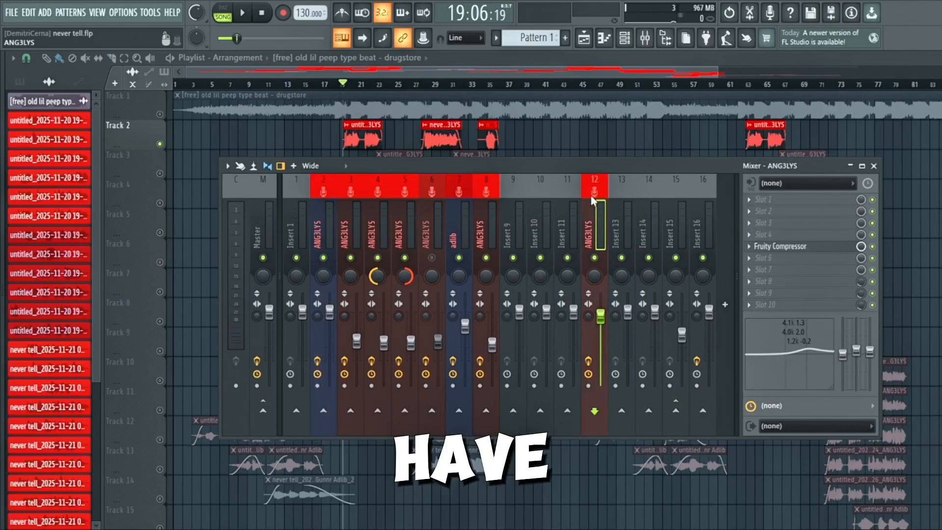
click(758, 249)
click(759, 249)
click(749, 247)
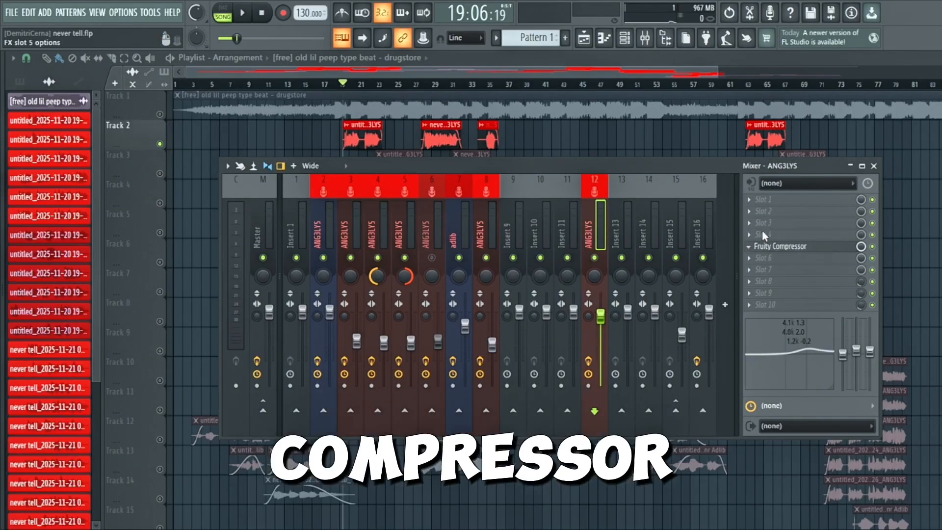
click(607, 191)
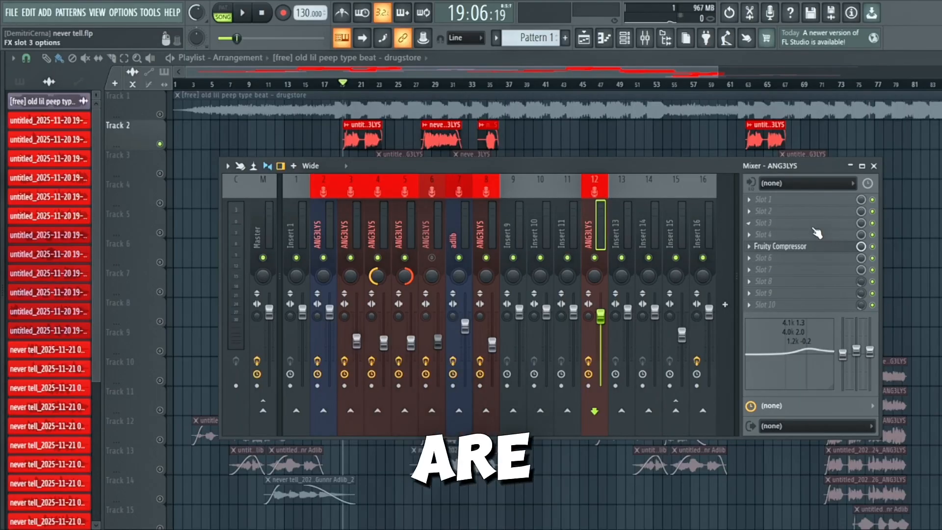
click(787, 249)
drag(235, 91, 533, 217)
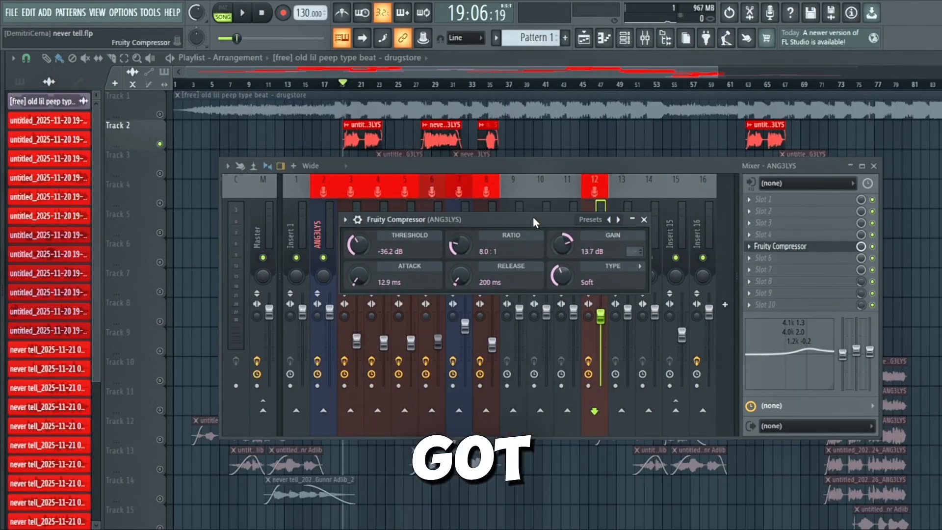
click(644, 220)
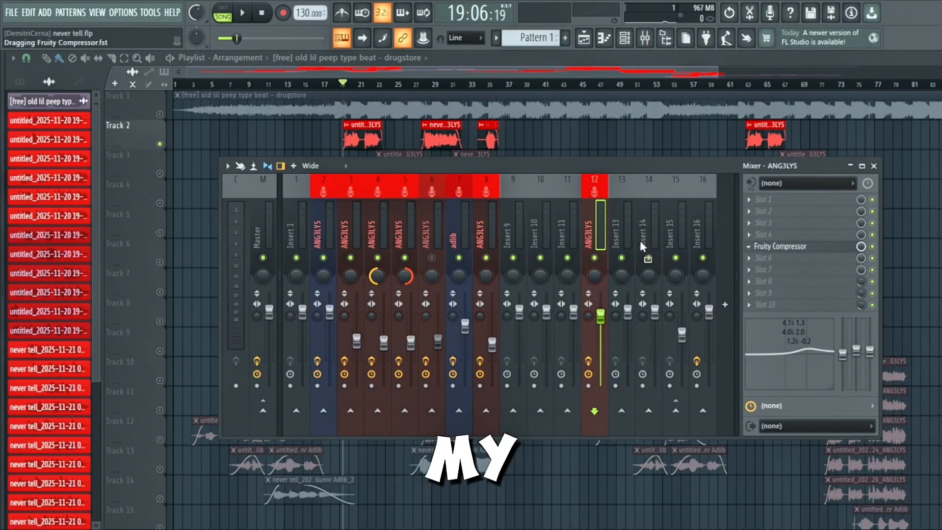
Step: Replace the main vocal's Auto-Tune Vocal Compressor on insert 2 with insert 12's Fruity Compressor, and audition the soloed vocal
drag(643, 247, 323, 193)
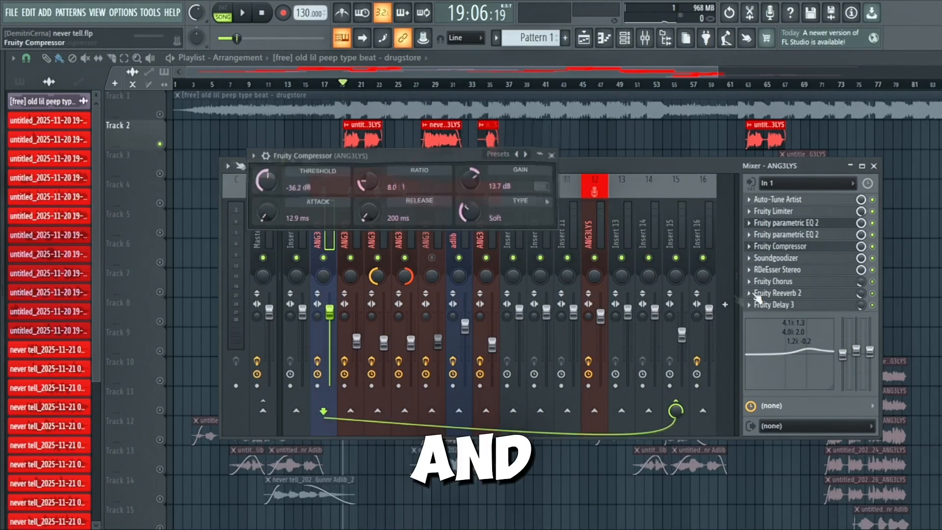
click(552, 155)
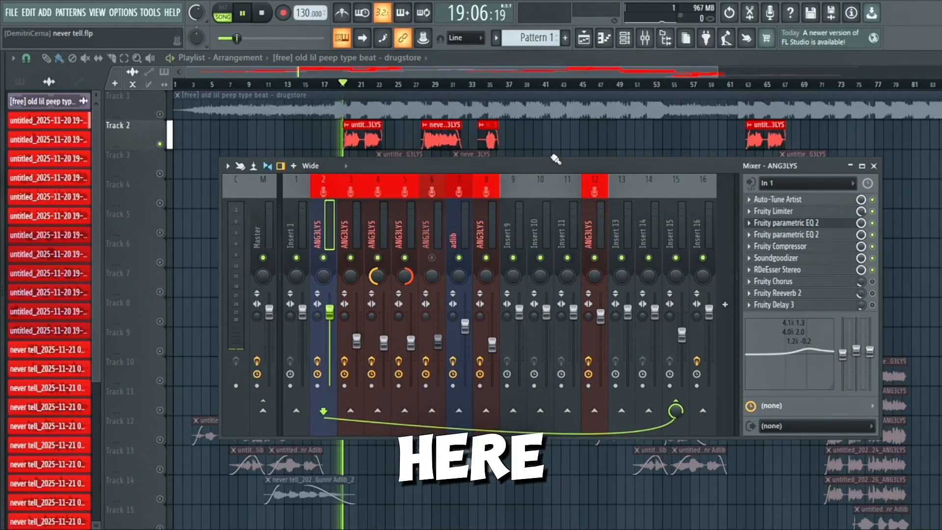
key(space)
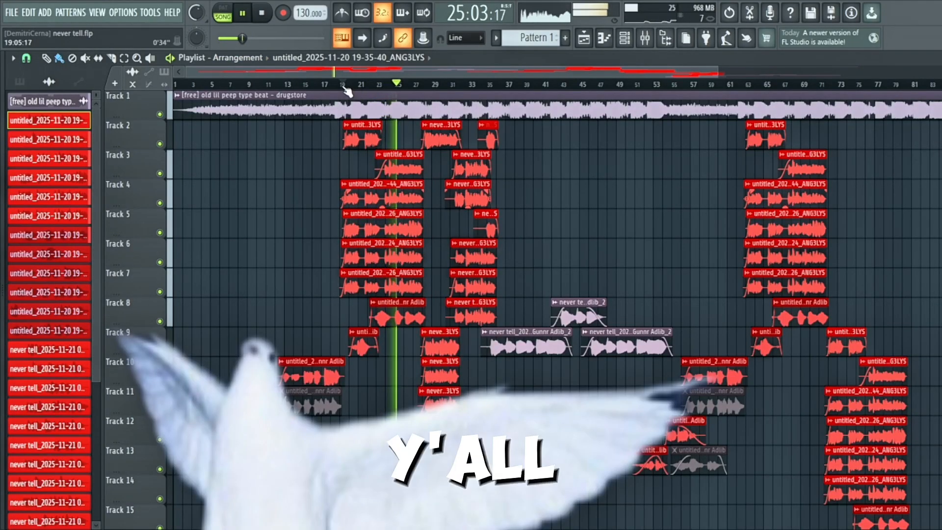
Step: Open the audio clip settings of the first vocal clip on Track 3 and close them again
double_click(400, 160)
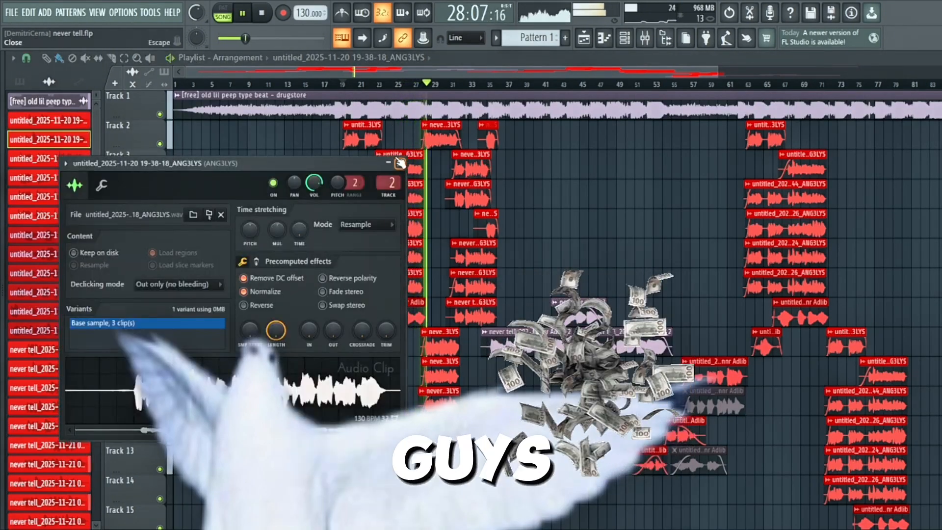
click(401, 160)
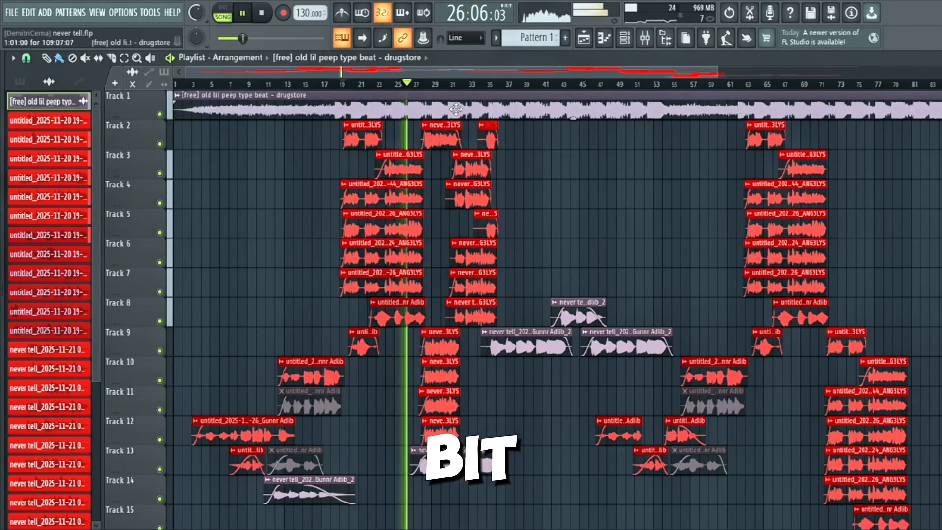
Step: Open the mixer and examine the master's Fruity Parametric EQ 2 curve and its Fruity Limiter settings, closing the limiter
click(663, 38)
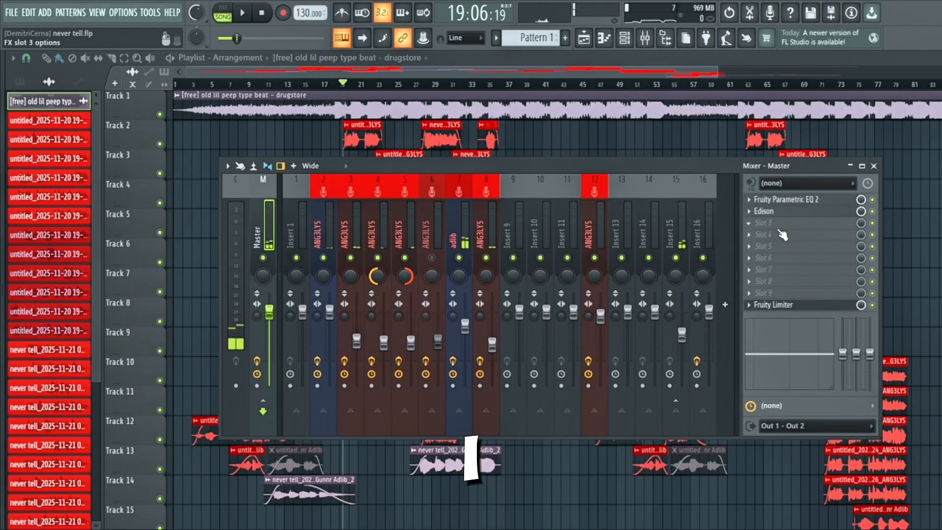
click(775, 199)
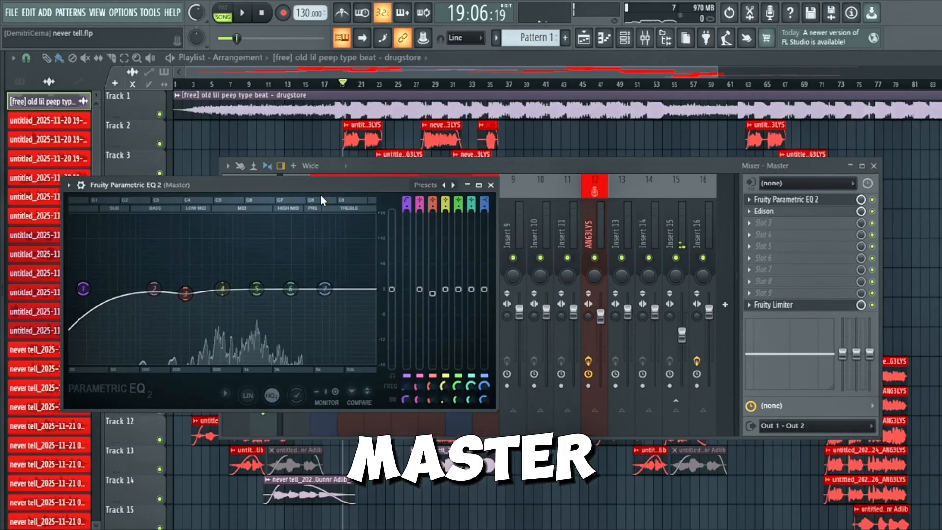
drag(320, 194, 472, 186)
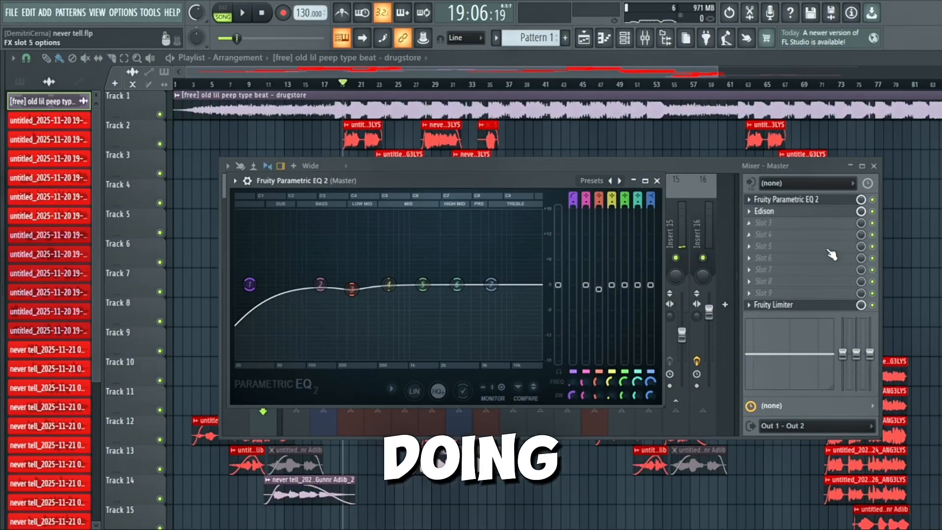
click(799, 309)
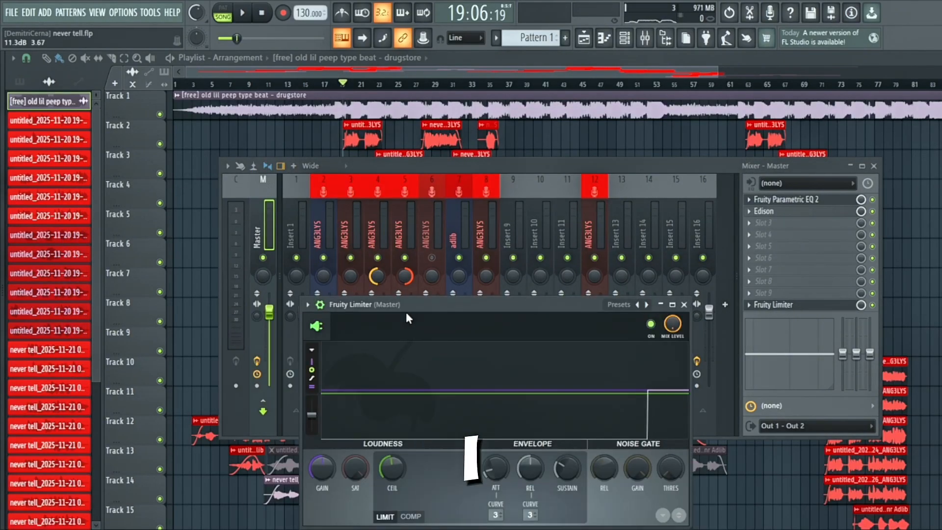
drag(400, 240, 396, 228)
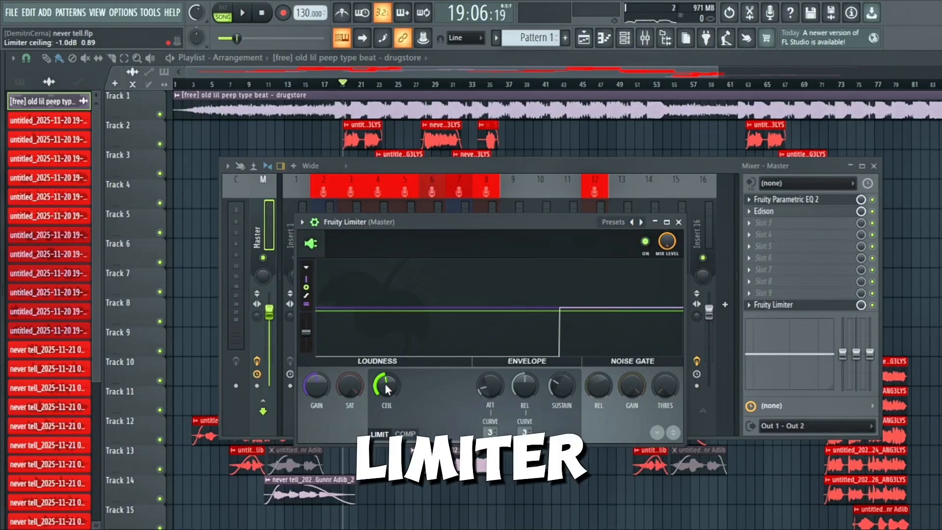
click(678, 222)
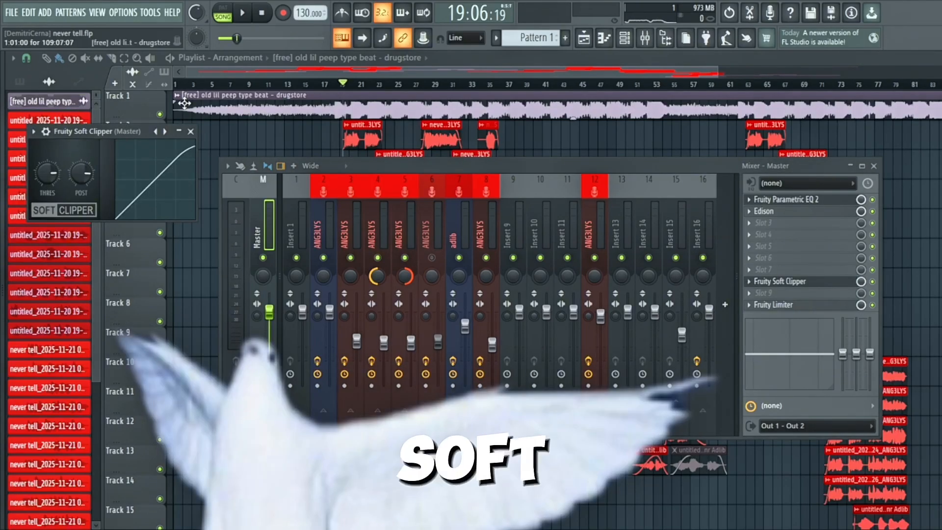
Step: Look over the Fruity Soft Clipper on the master, and close it along with the mixer and the master's EQ
drag(142, 133, 332, 153)
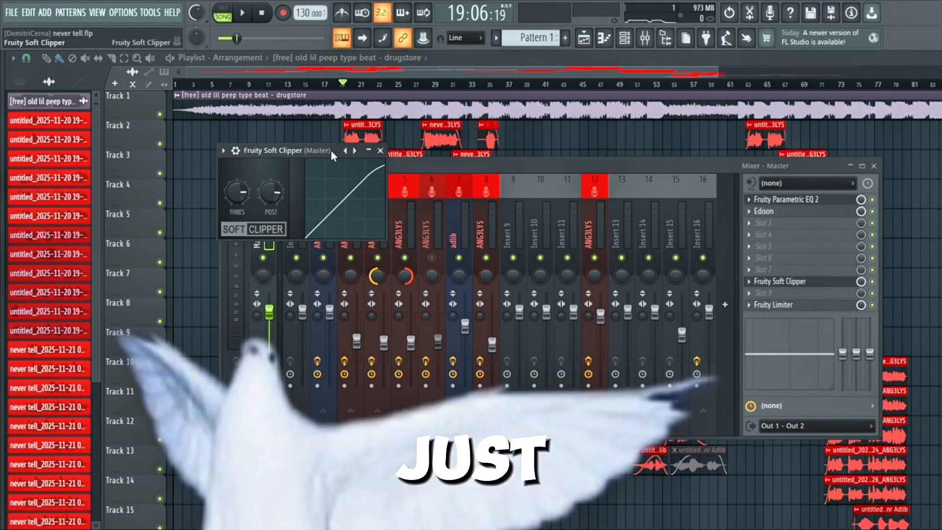
click(381, 152)
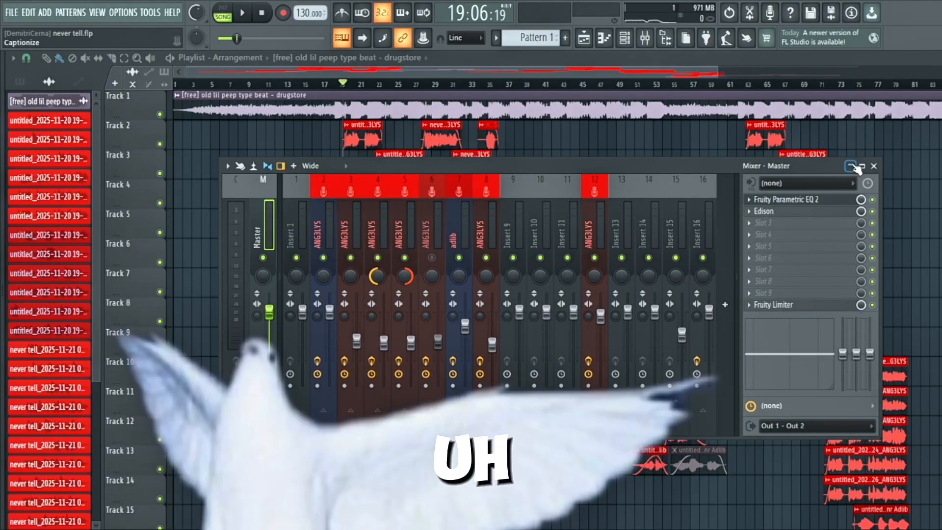
click(874, 166)
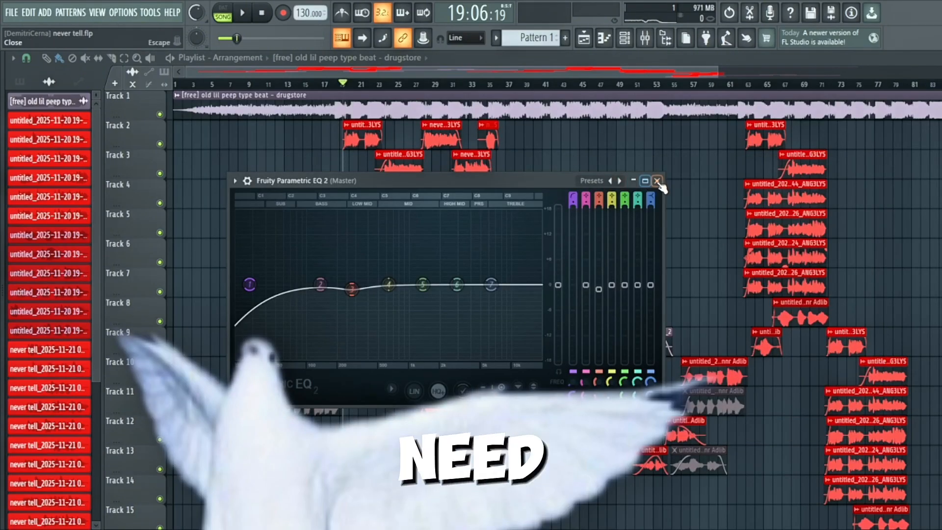
click(657, 181)
Step: Move the playhead to about bar 17 and play the full arrangement from there
mouse_move(343, 84)
mouse_down()
mouse_move(311, 84)
mouse_move(324, 86)
mouse_up()
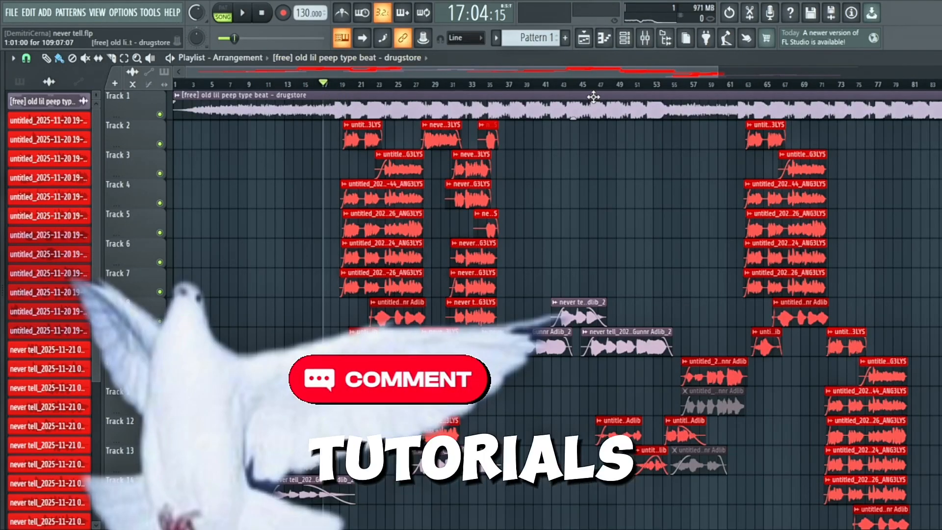
key(space)
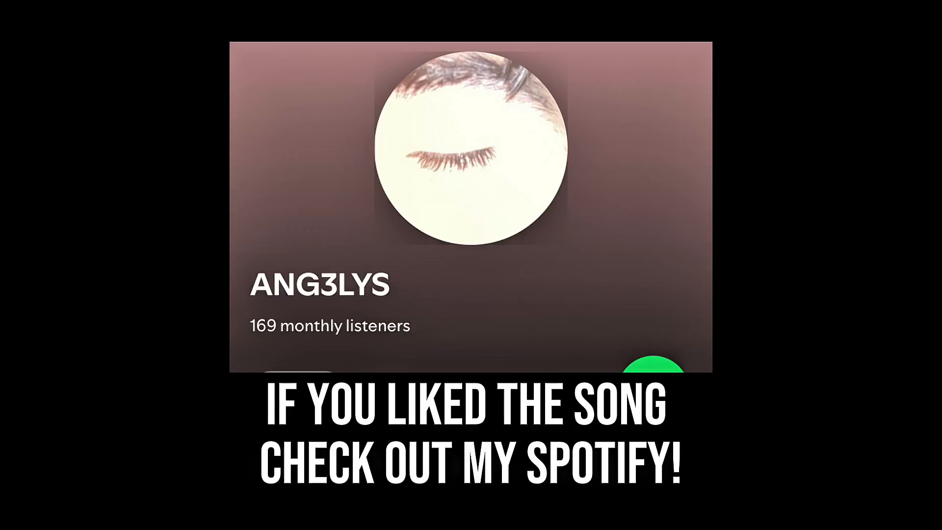